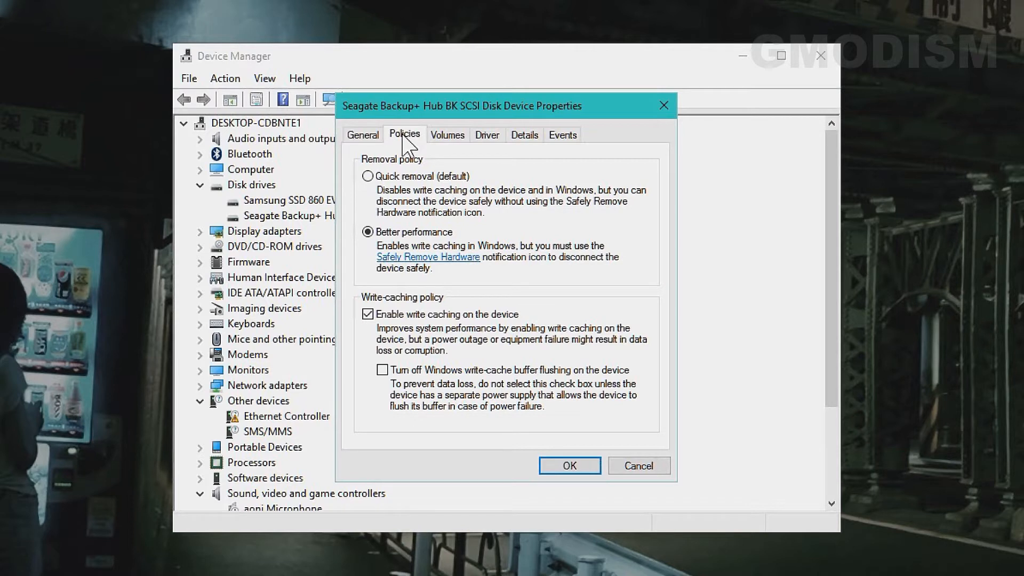
- Switch the Seagate drive's removal policy to Quick removal, then back to Better performance
left_click(368, 177)
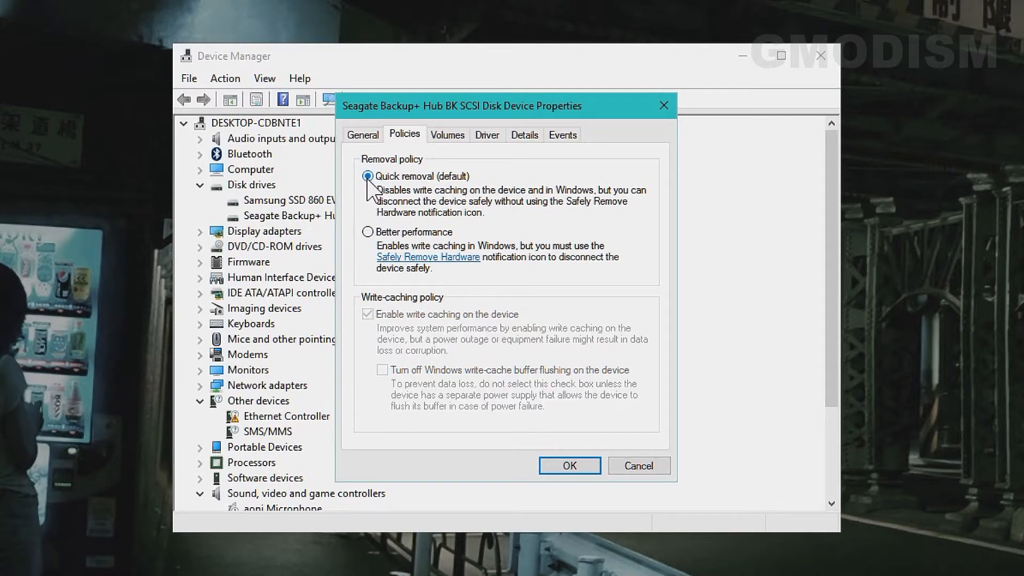
left_click(367, 233)
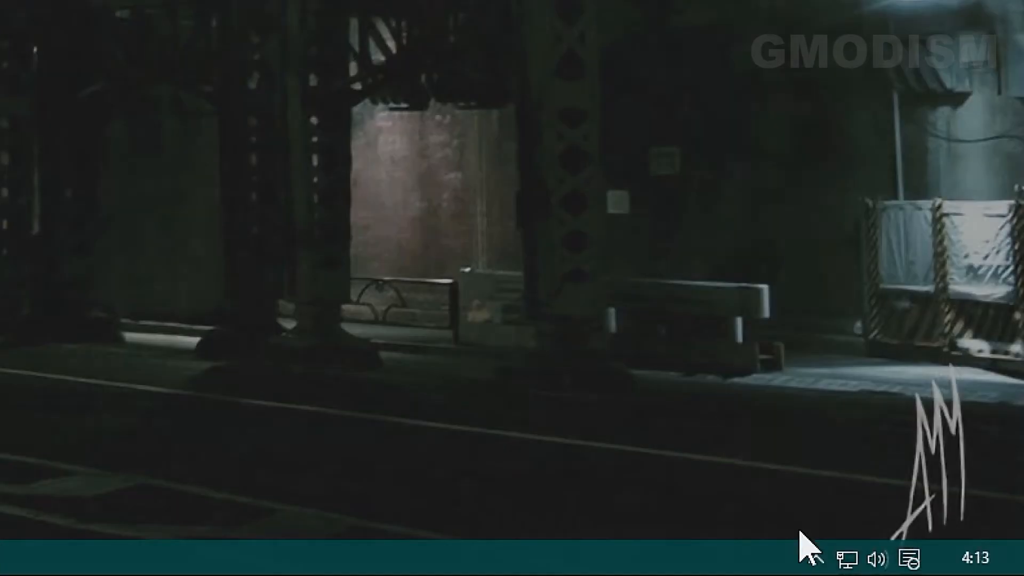
- Reveal the hidden tray icons and view the Seagate hub's safe-removal options
left_click(944, 570)
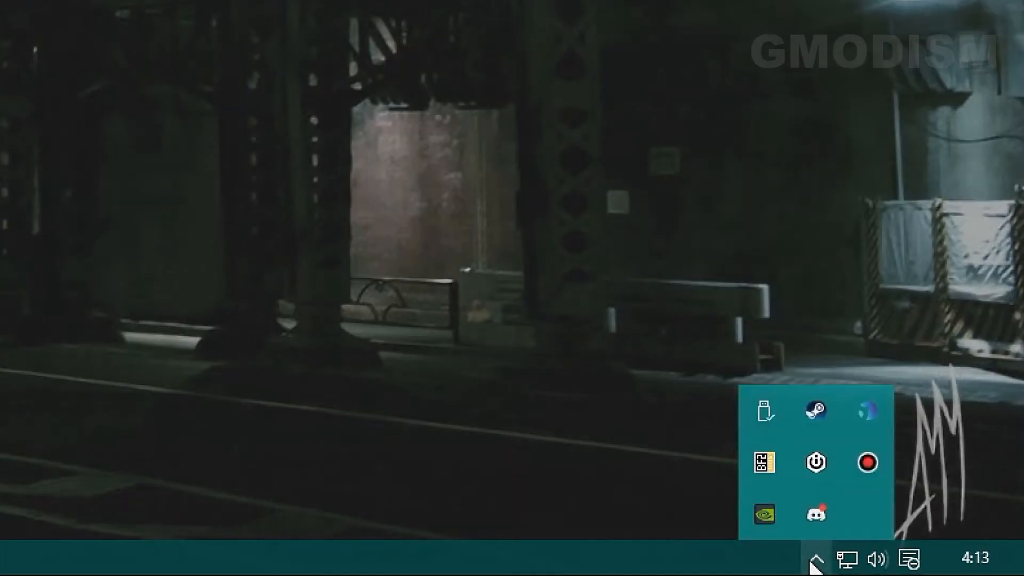
left_click(763, 436)
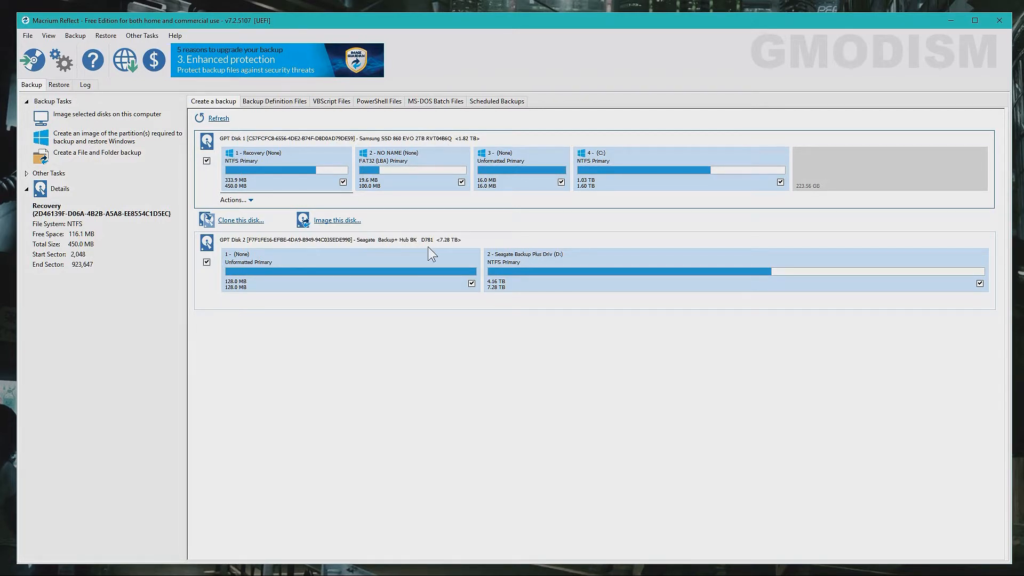
- Start the Disk Image wizard via Backup > Image Selected Disks
left_click(72, 36)
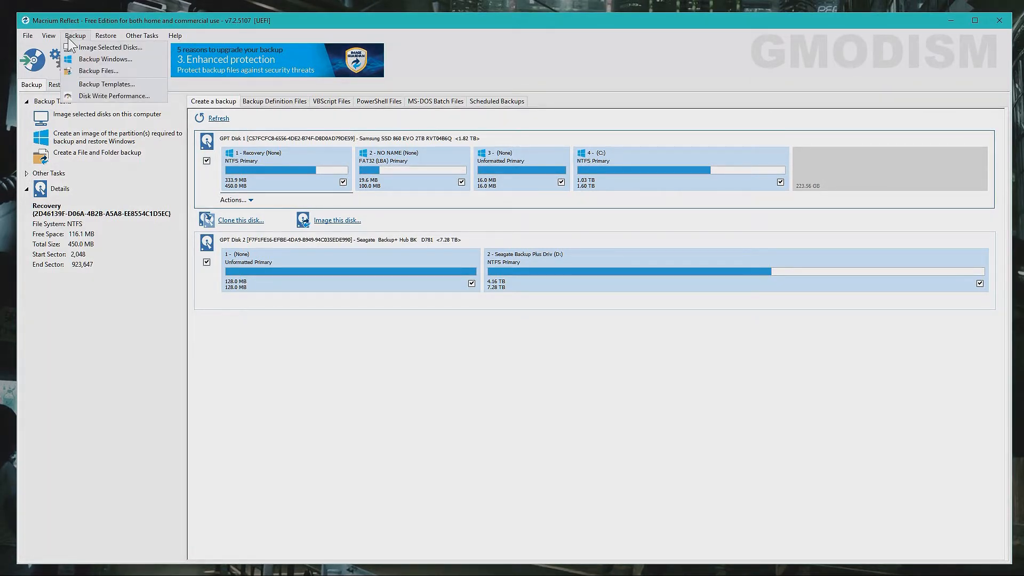
left_click(148, 48)
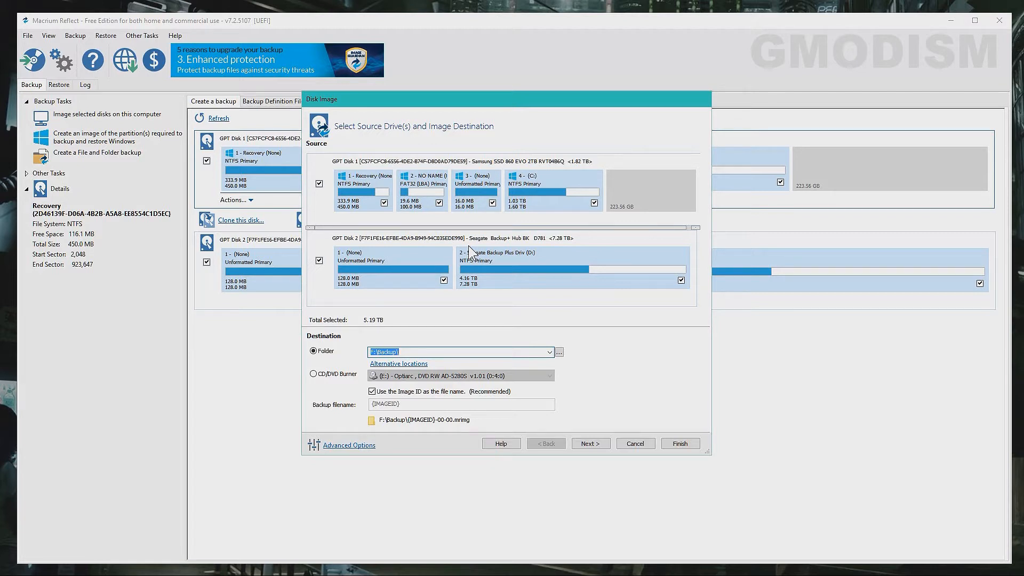
- Untick the Seagate GPT Disk 2 so only the 1.03 TB Samsung disk is imaged, and browse for a destination
left_click(319, 260)
left_click(559, 353)
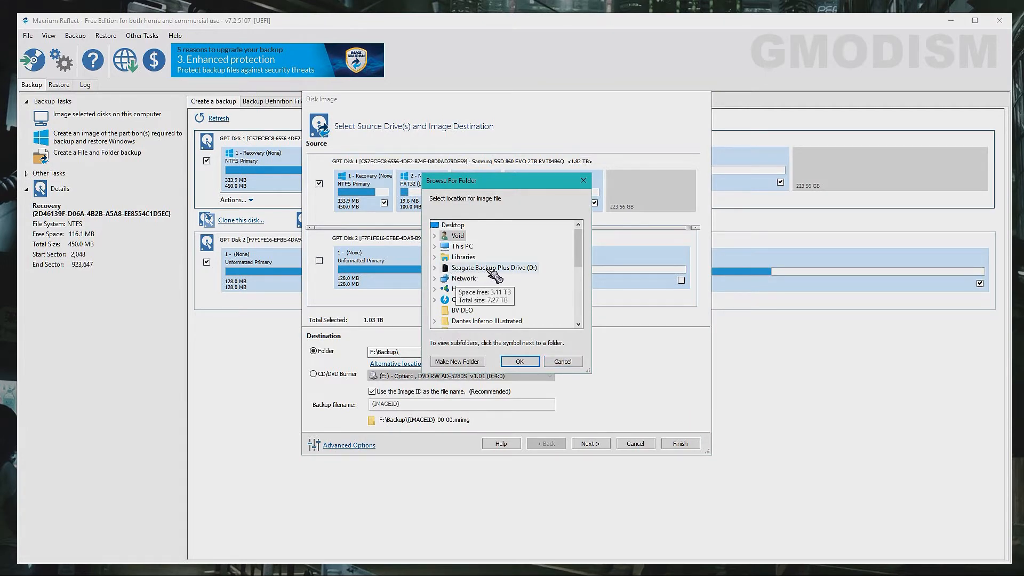
- Choose the Backup folder on Seagate Backup Plus Drive (D:) as the destination, D:\Backup
left_click(435, 268)
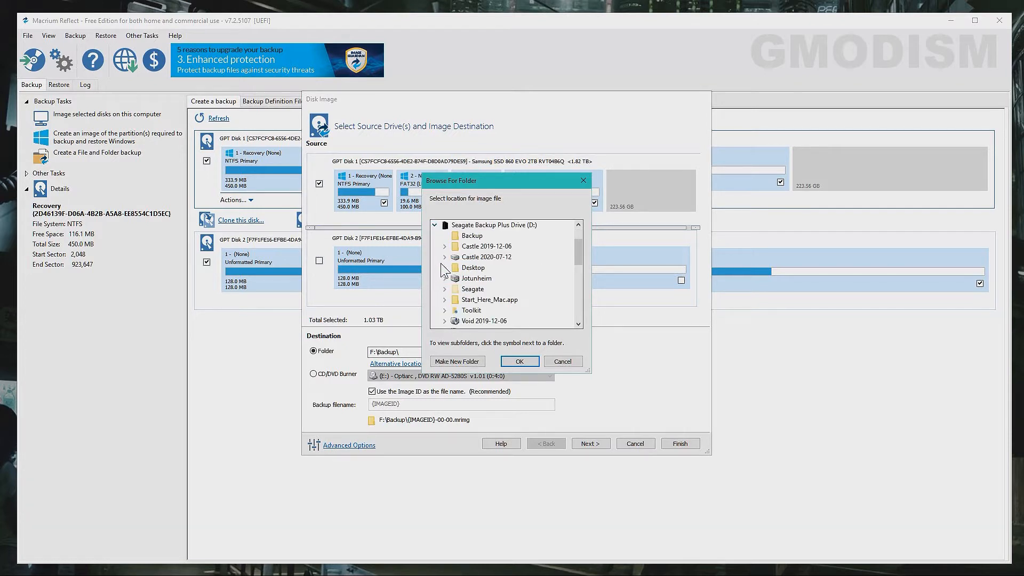
left_click(480, 239)
left_click(520, 361)
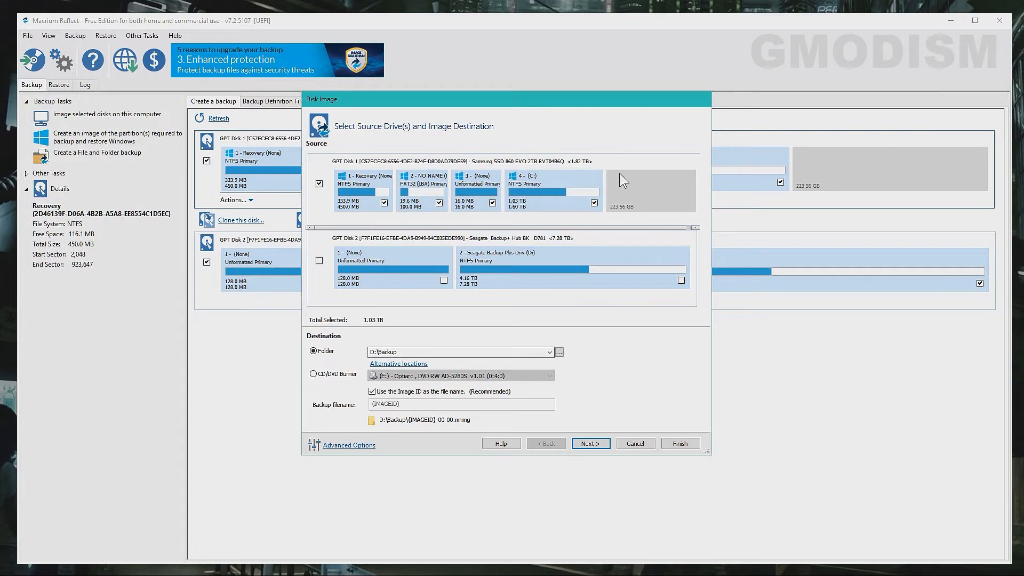
- Exclude the small unformatted partition 3 and continue to the backup plan page
left_click(491, 203)
left_click(595, 446)
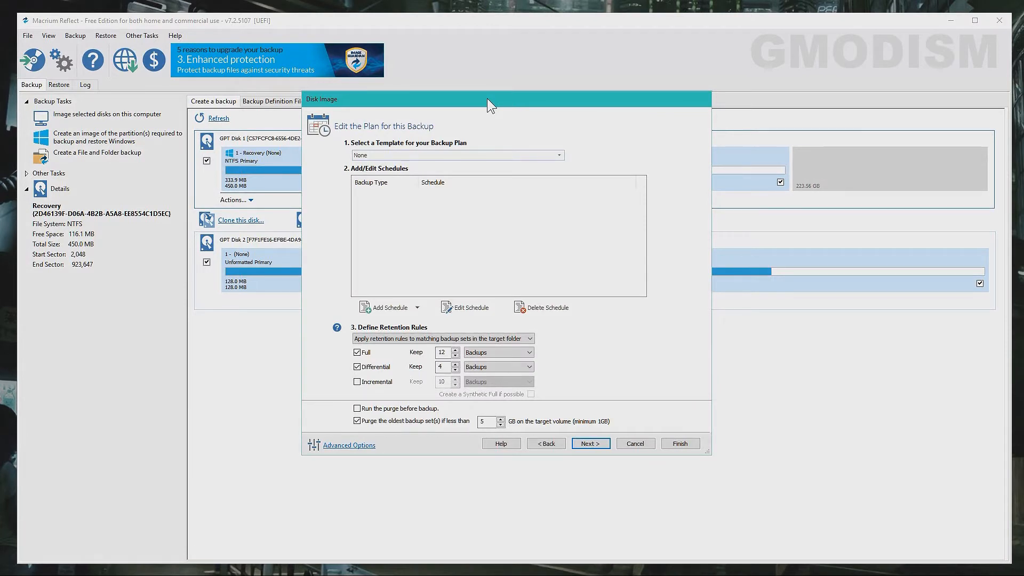
- Leave the backup plan template at None and bring up Advanced Options
left_click(521, 155)
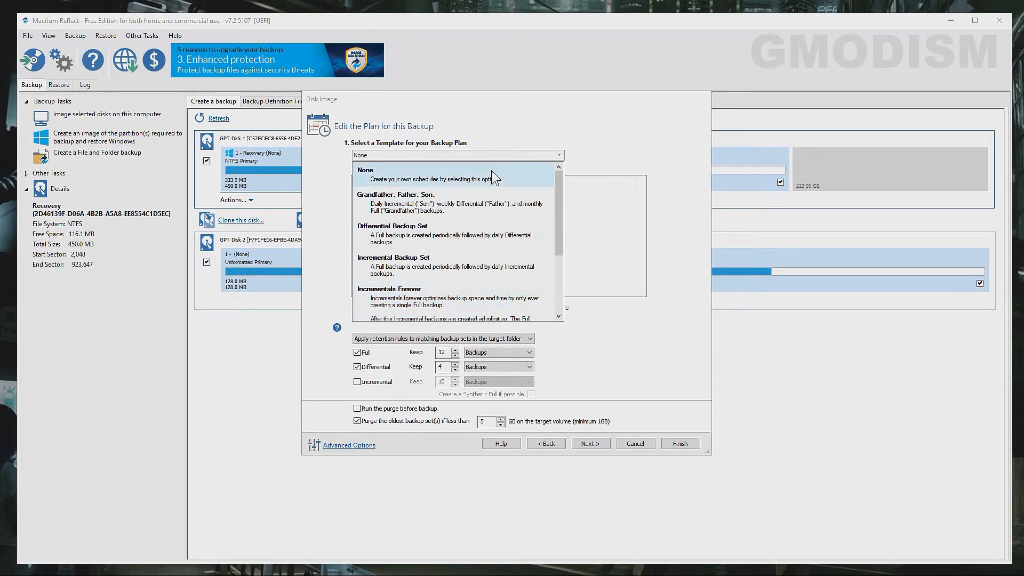
left_click(520, 171)
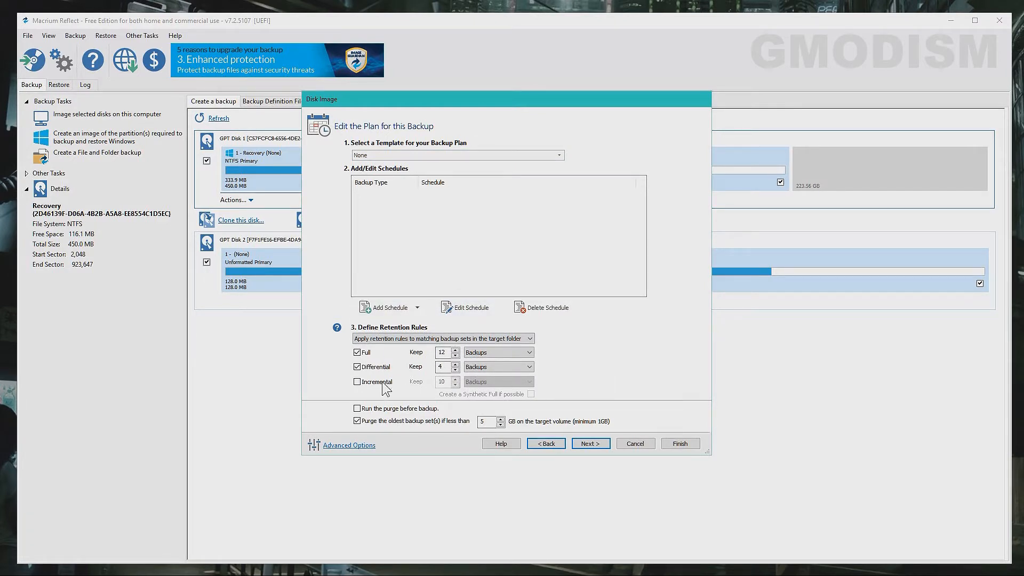
left_click(350, 444)
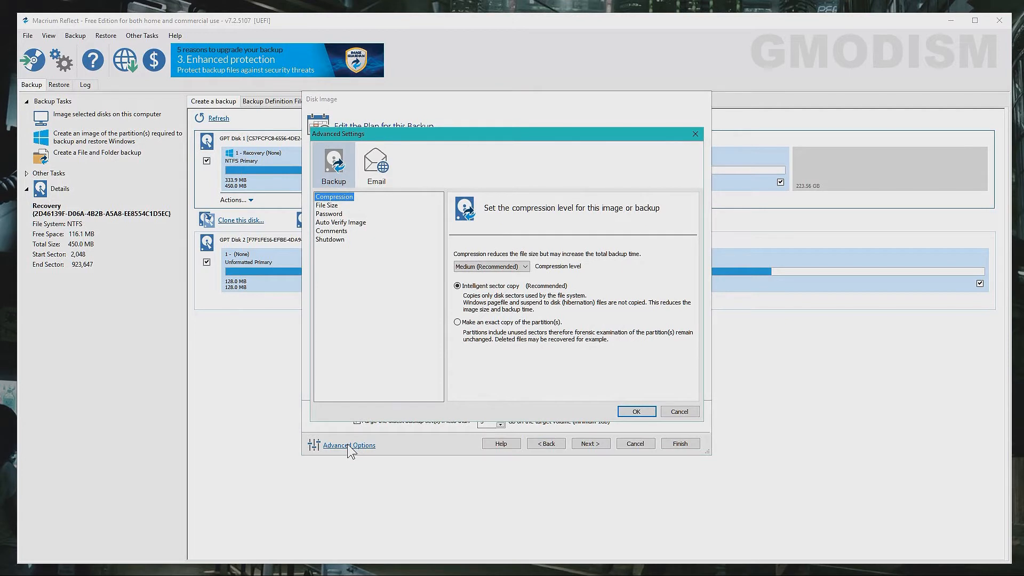
- Keep compression at Medium, look over the Shutdown and Email settings, then close Advanced Settings
left_click(523, 267)
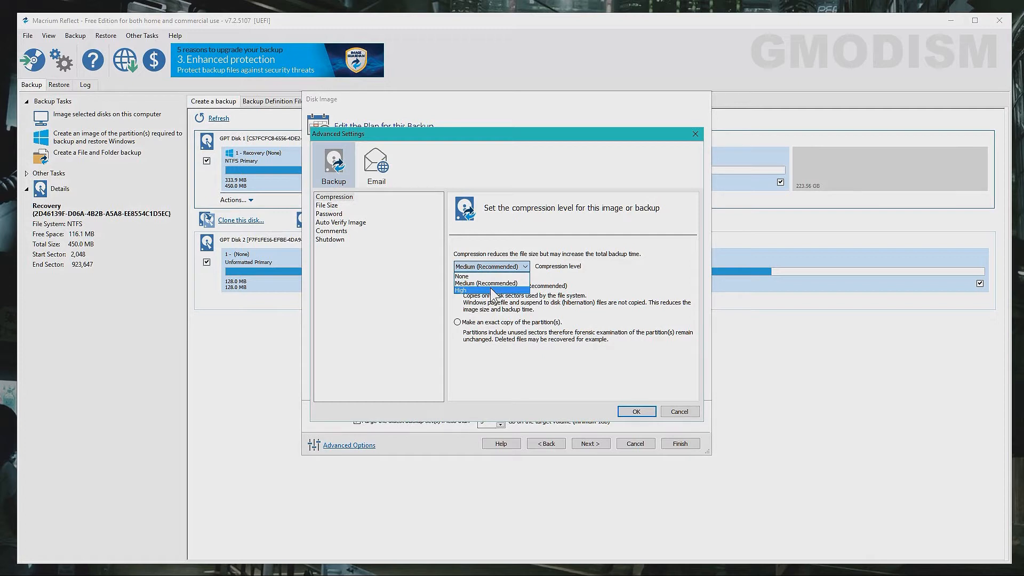
left_click(399, 293)
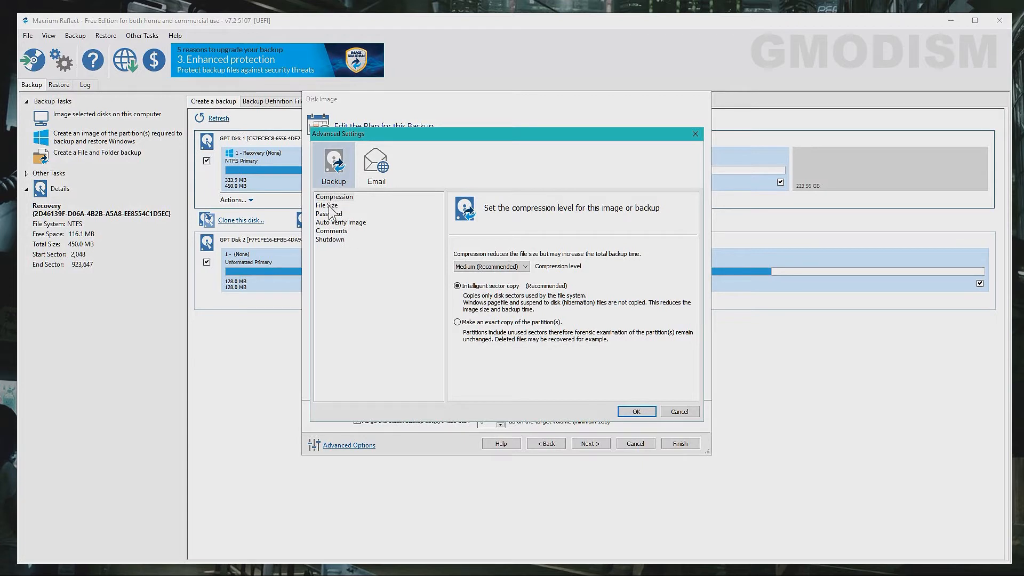
left_click(330, 240)
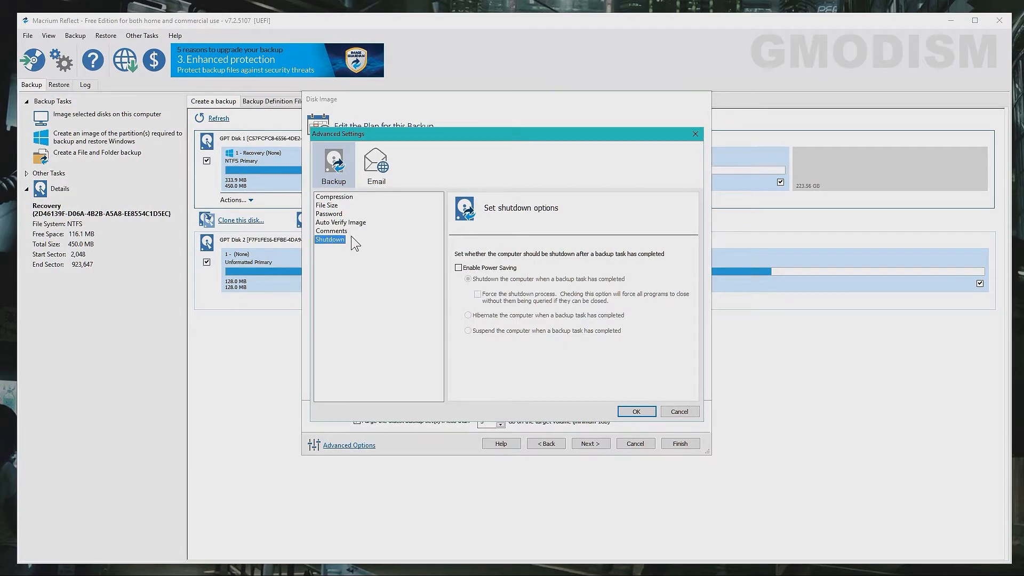
left_click(378, 166)
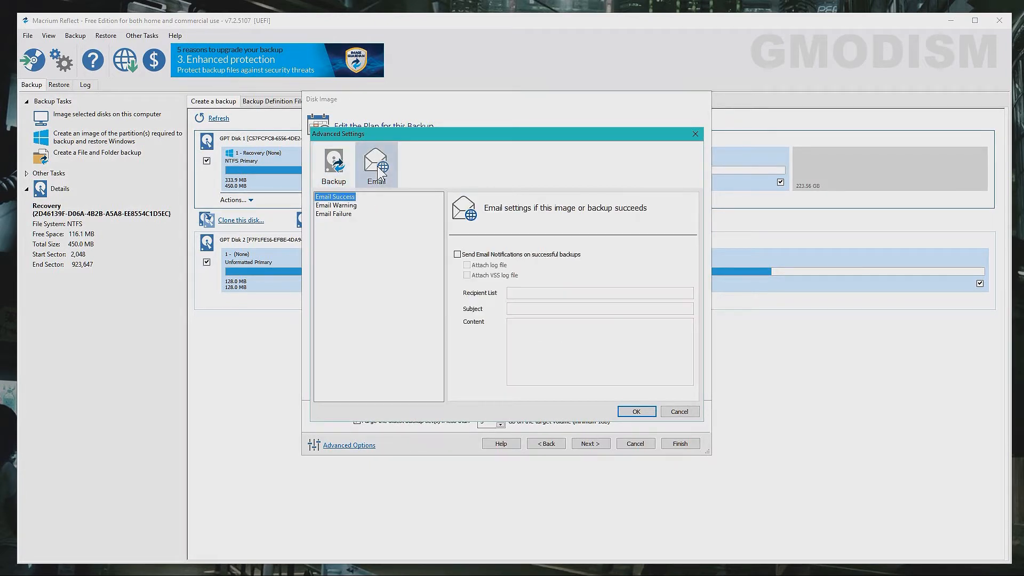
left_click(695, 134)
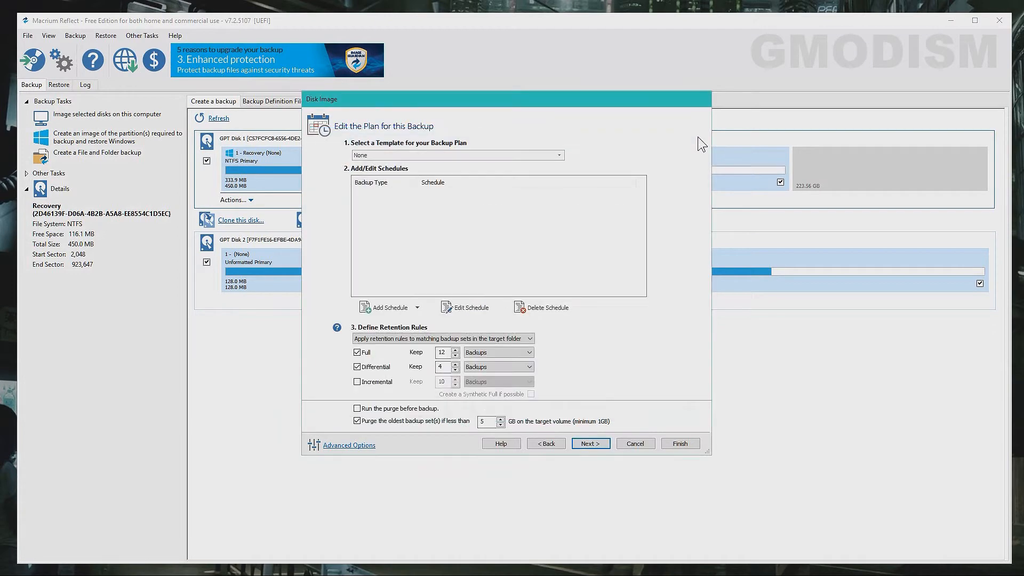
- Review the imaging summary, finish, skip the XML definition and run the backup now
left_click(590, 444)
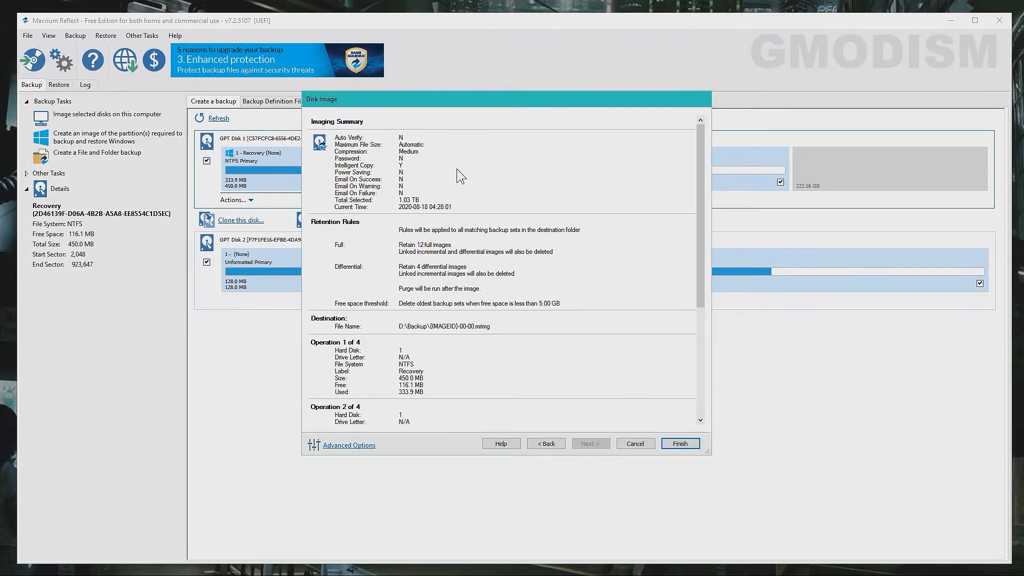
scroll(457, 168, "down", 5)
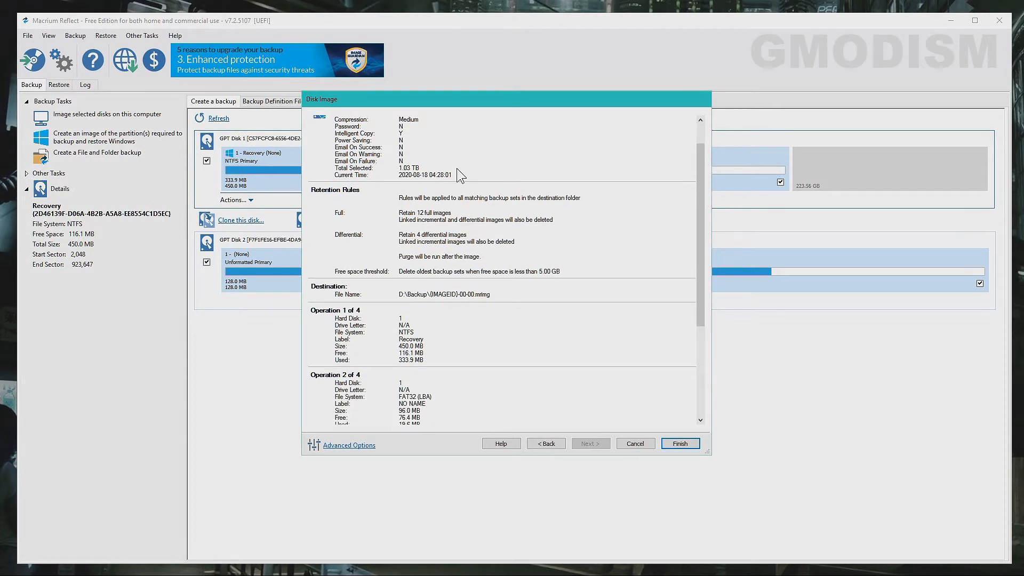
scroll(456, 169, "down", 5)
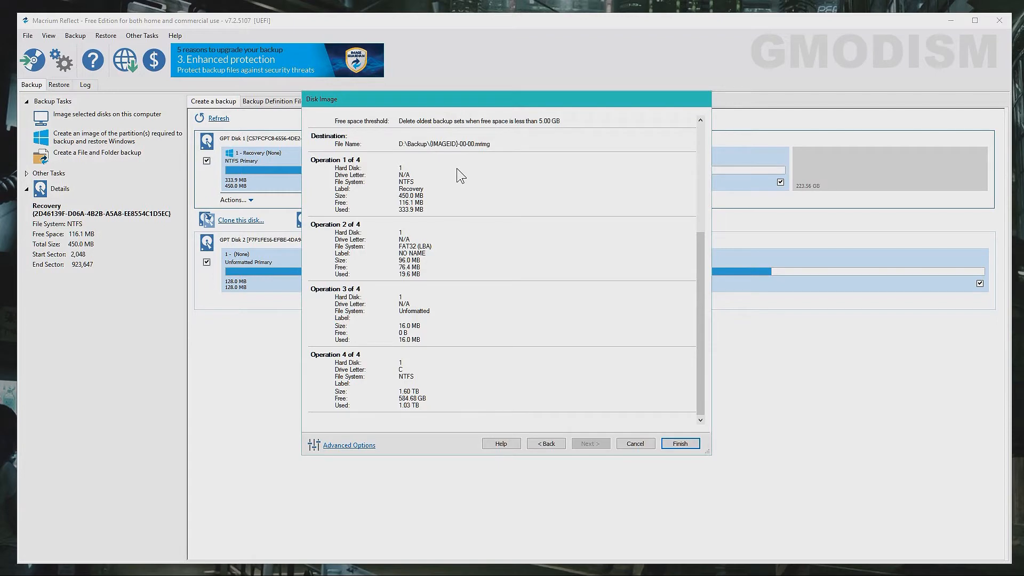
left_click(680, 445)
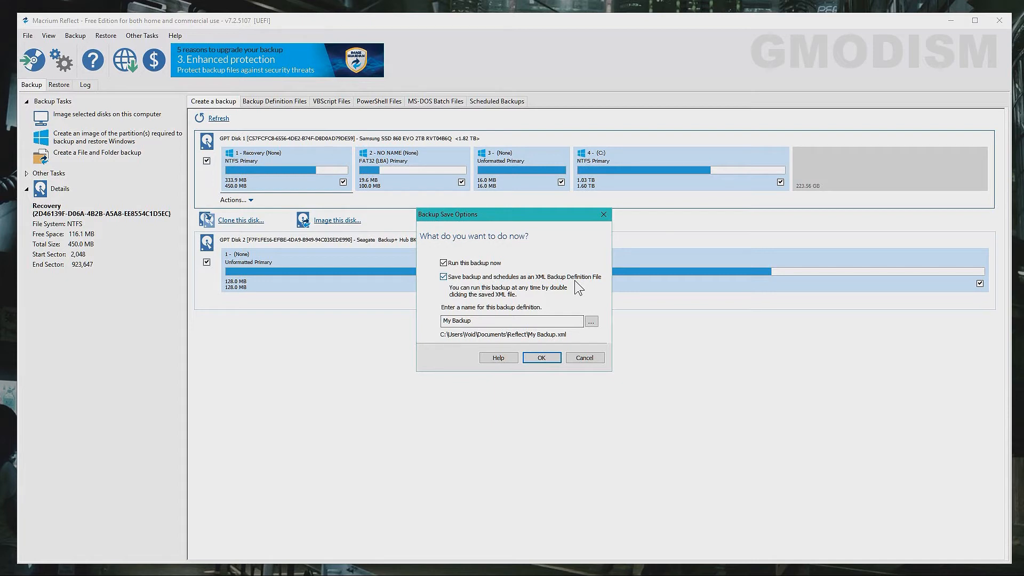
left_click(445, 278)
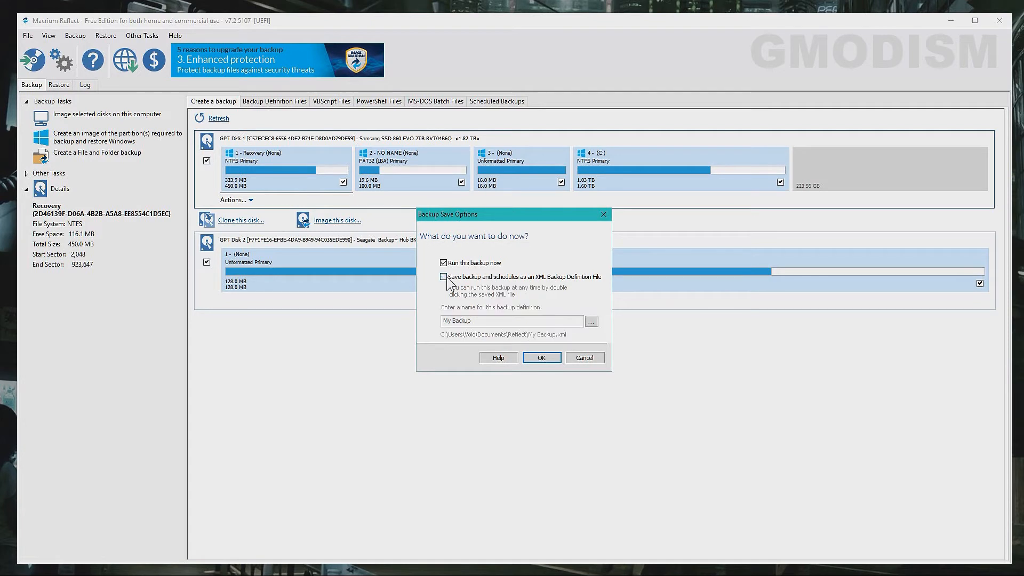
left_click(542, 359)
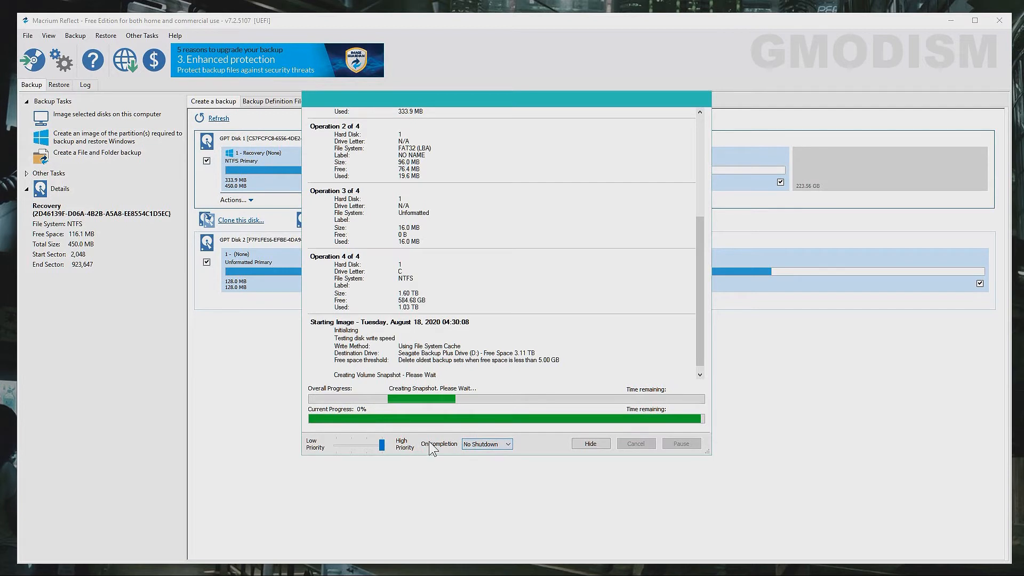
- Set On completion to Shutdown then back to No Shutdown, and adjust the backup priority
left_click(494, 445)
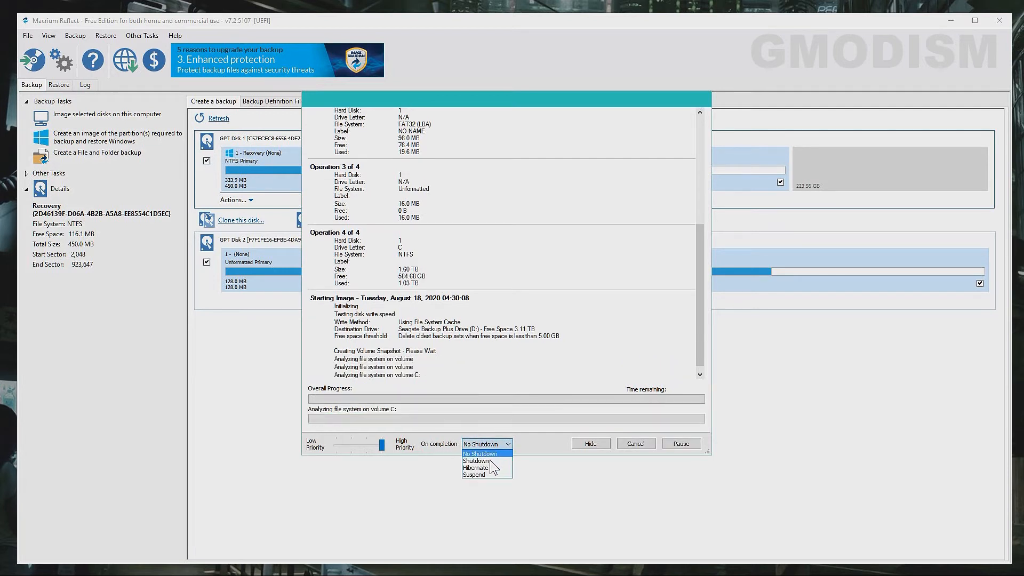
left_click(490, 461)
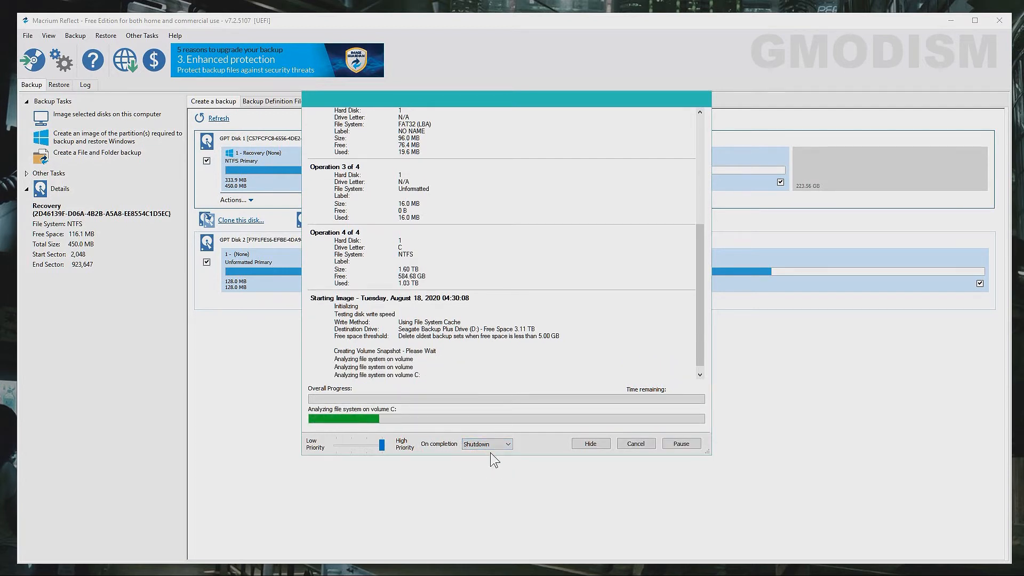
left_click(490, 444)
left_click(485, 454)
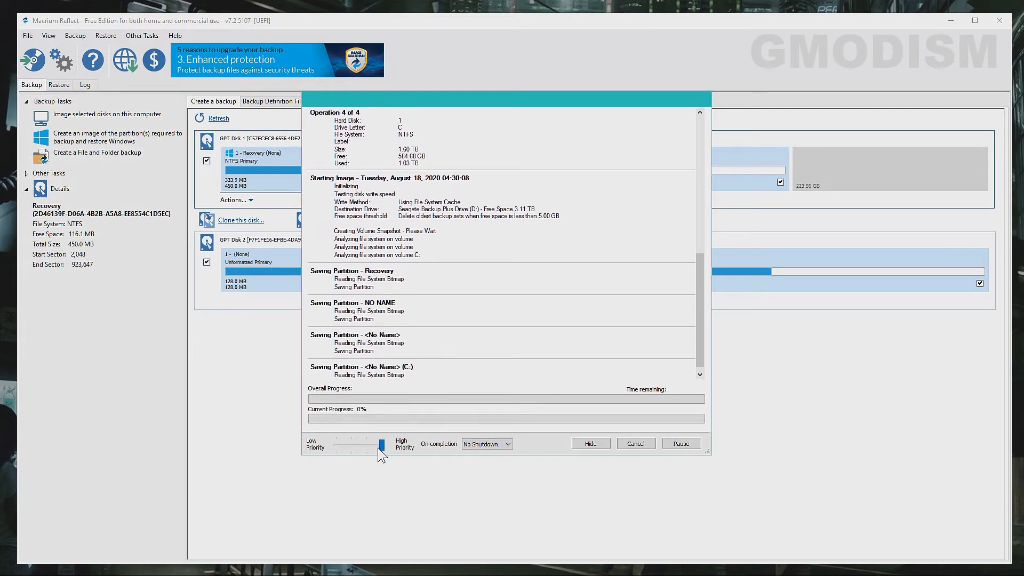
left_click(347, 445)
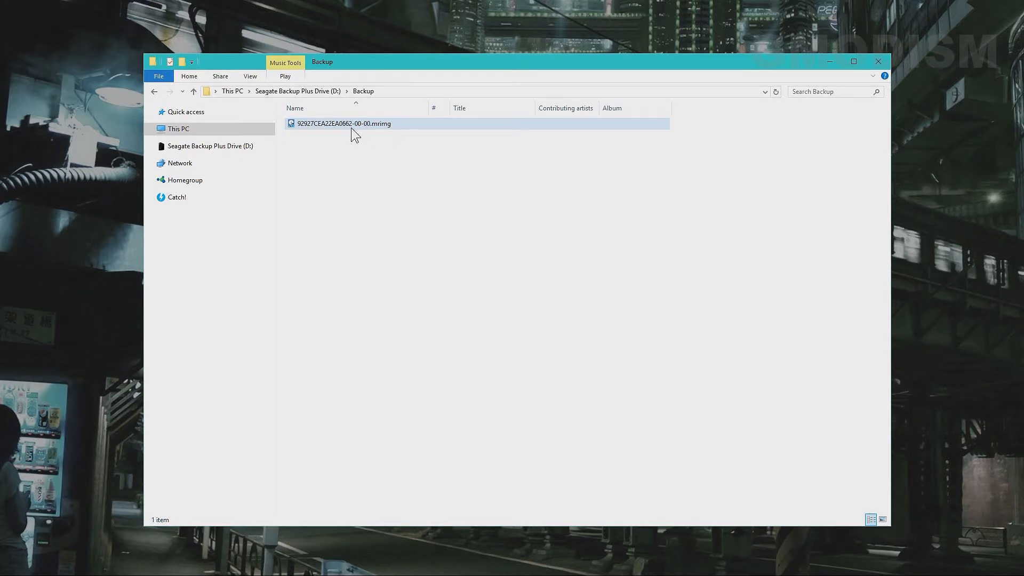
- Check the .mrimg image's Properties to confirm its size is 814 GB, then close the dialog
left_click(326, 131)
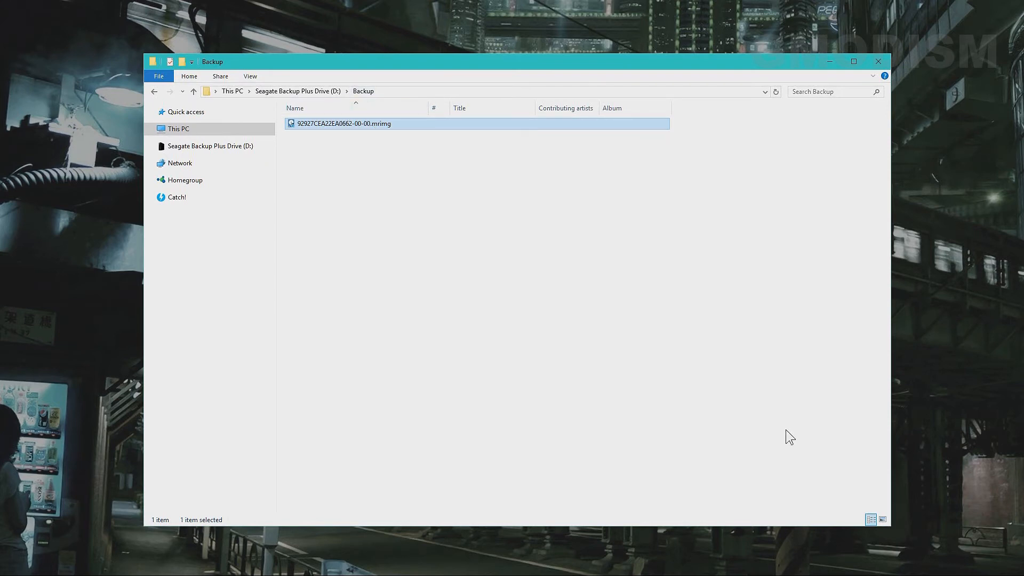
key("alt+Return")
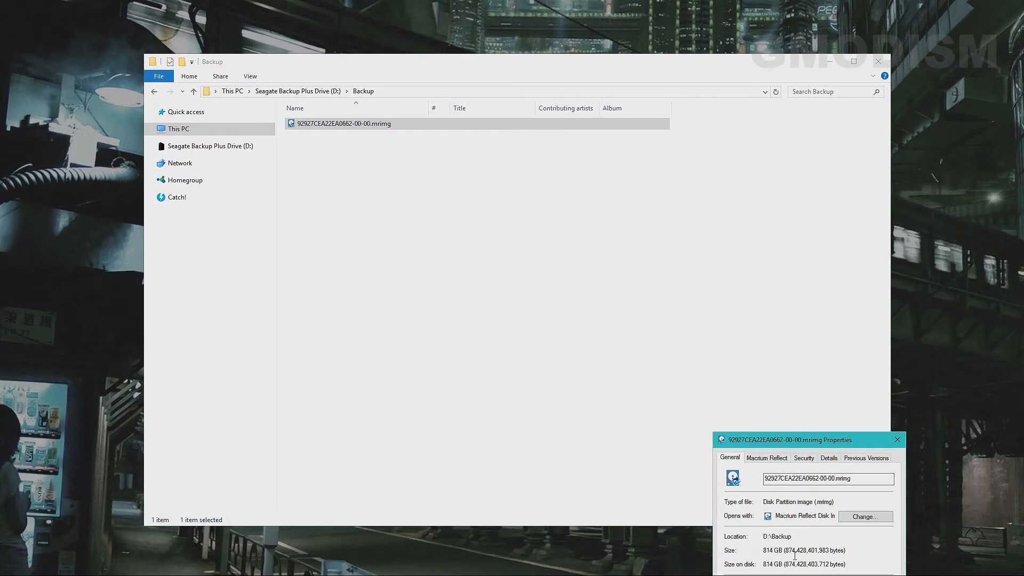
left_click_drag(763, 550, 858, 553)
left_click(858, 552)
key("Escape")
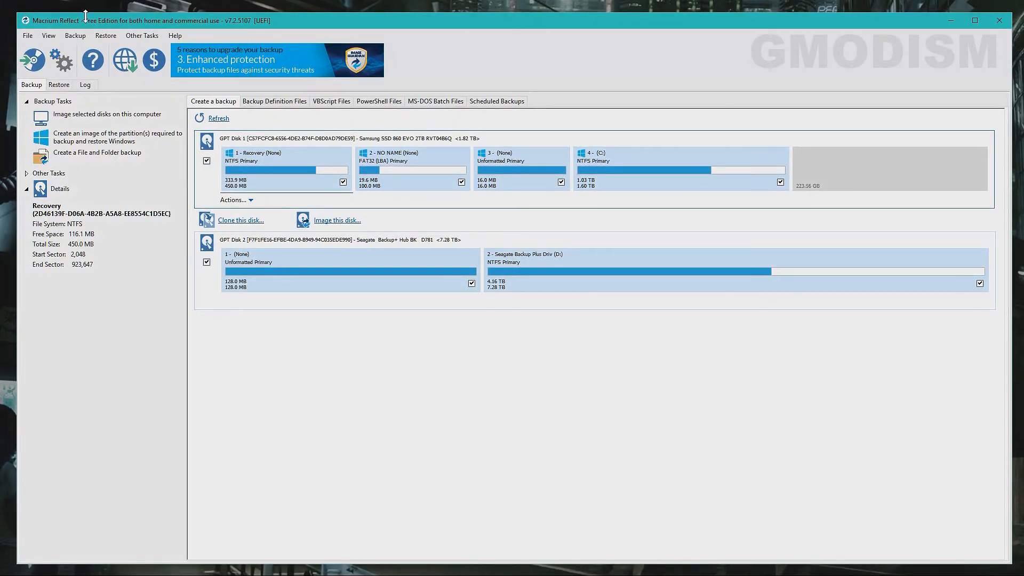
- Browse to D:\Backup and load 92927CEA22EA0662-00-00.mrimg for restoring
left_click(104, 36)
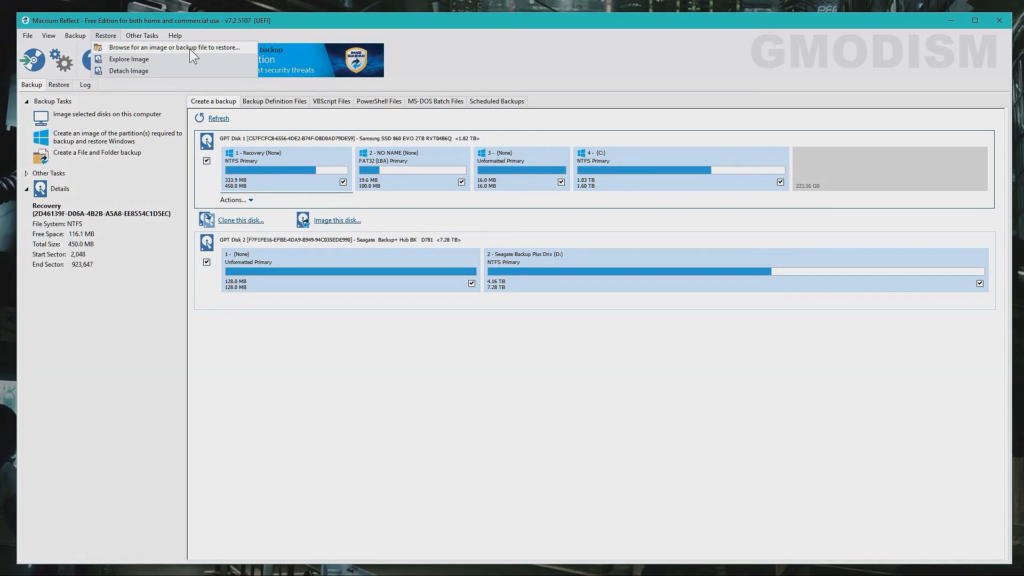
left_click(232, 49)
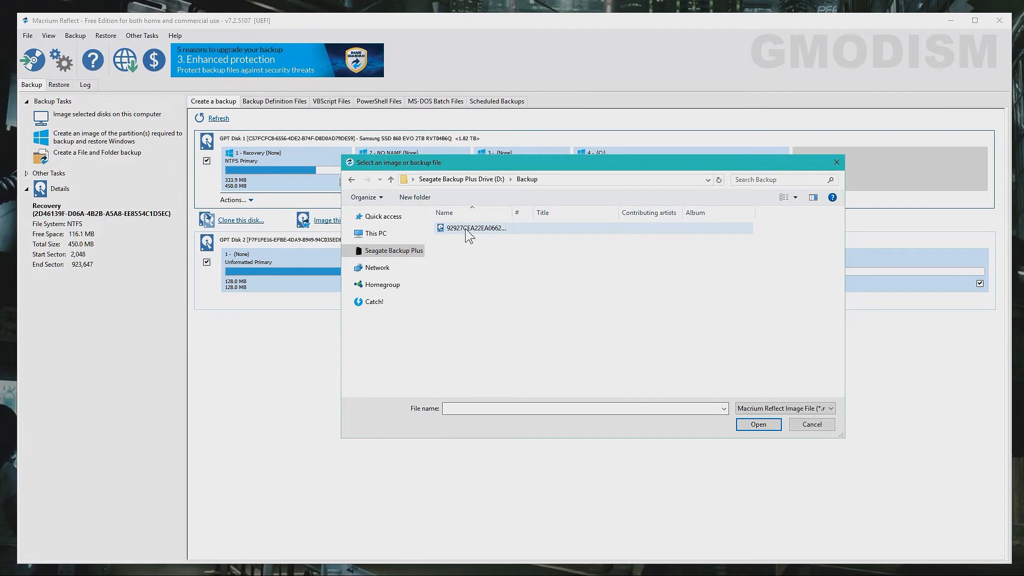
left_click(465, 228)
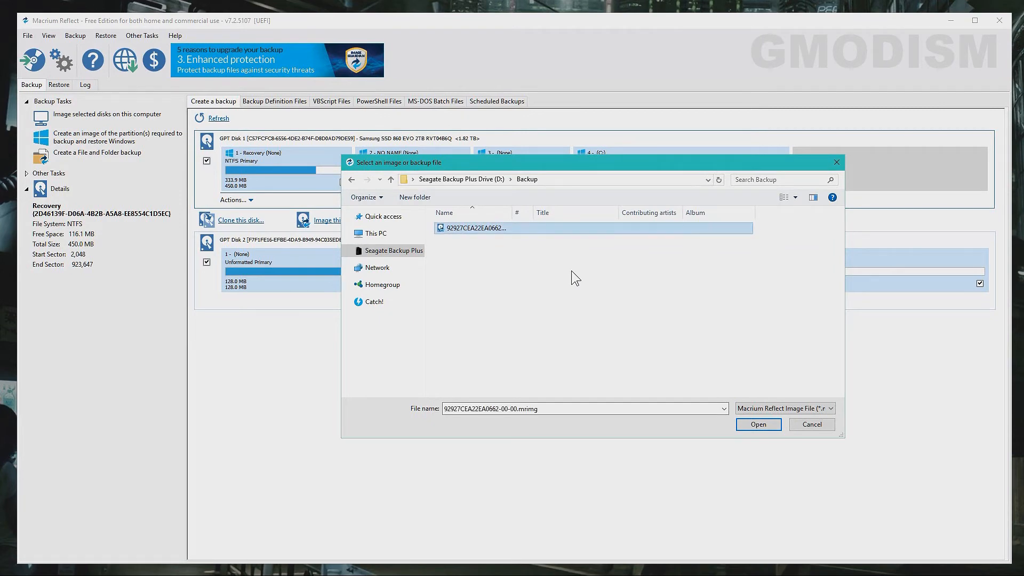
left_click(769, 424)
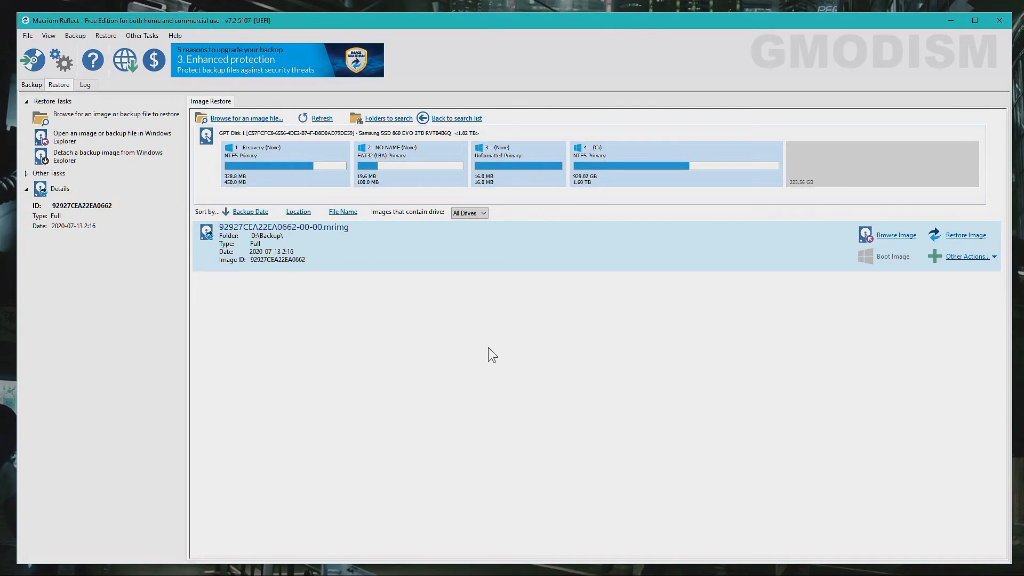
- Start the restore wizard and toggle partitions 1, 2, 3 and C: off and back on
left_click(974, 236)
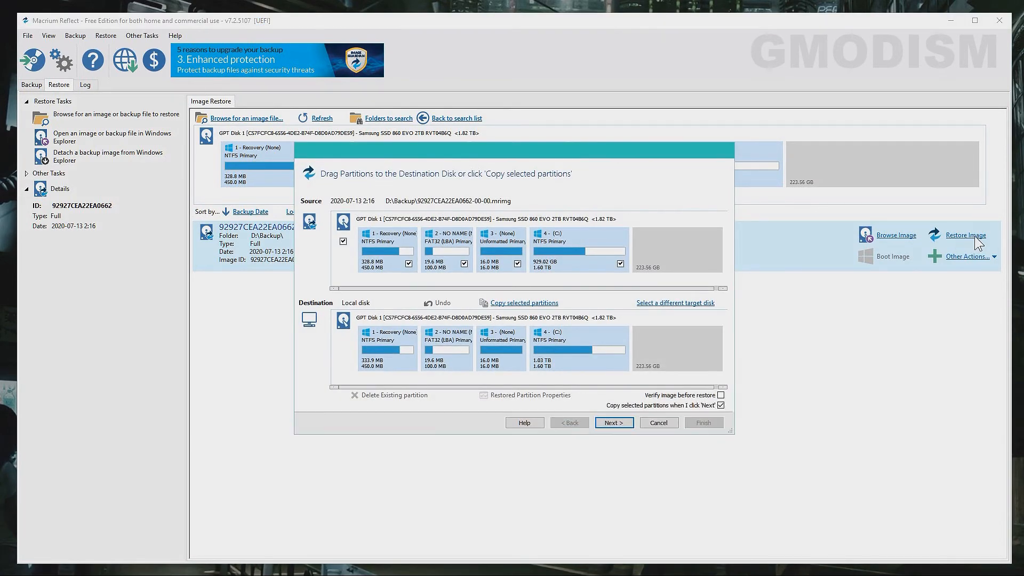
left_click(409, 264)
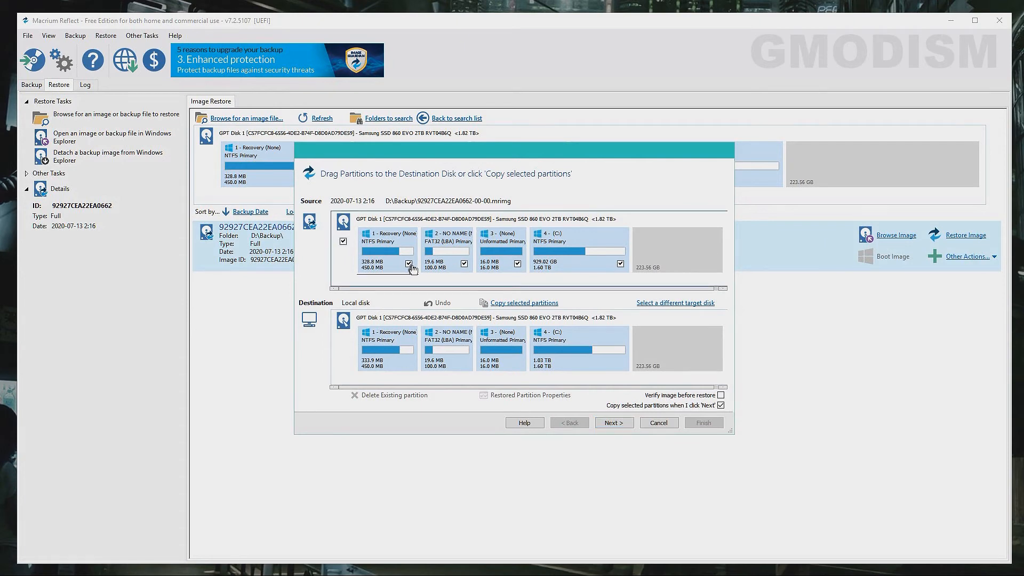
left_click(408, 264)
left_click(464, 264)
left_click(518, 264)
left_click(621, 263)
left_click(409, 264)
left_click(408, 264)
left_click(464, 263)
left_click(517, 263)
- Review the three-operation restore summary, go back, and cancel the wizard without restoring
left_click(613, 423)
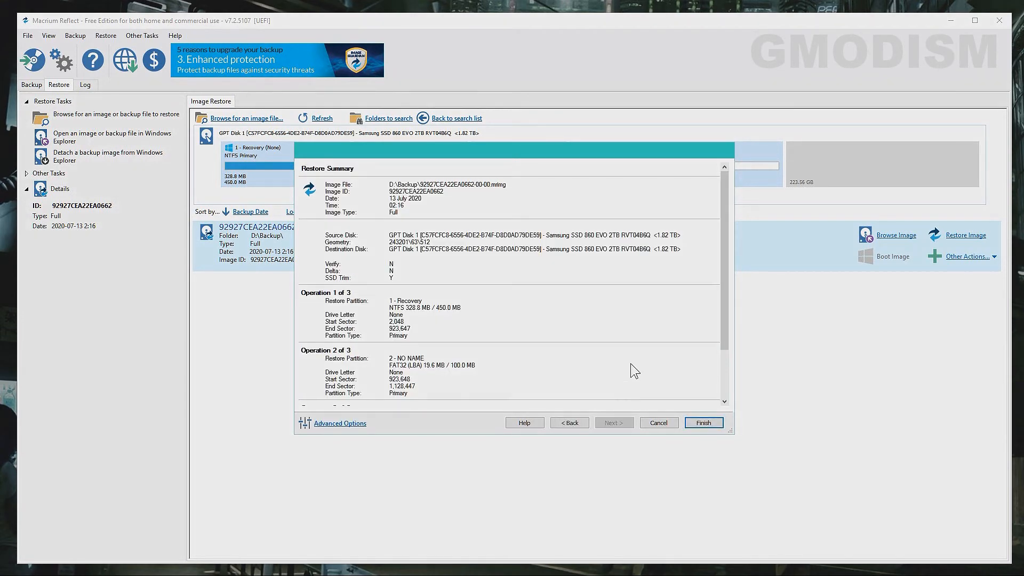
scroll(631, 365, "down", 3)
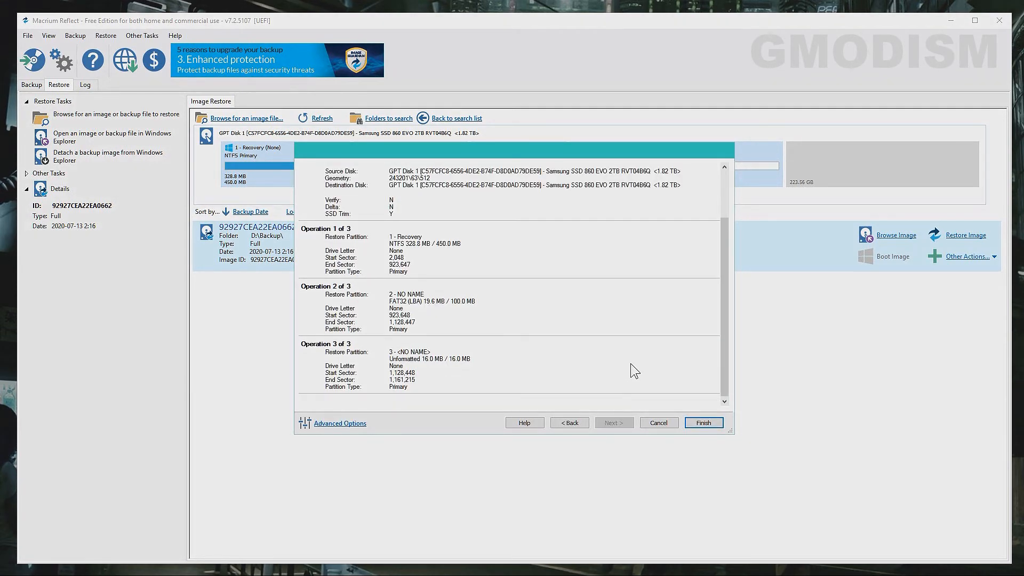
scroll(631, 371, "up", 3)
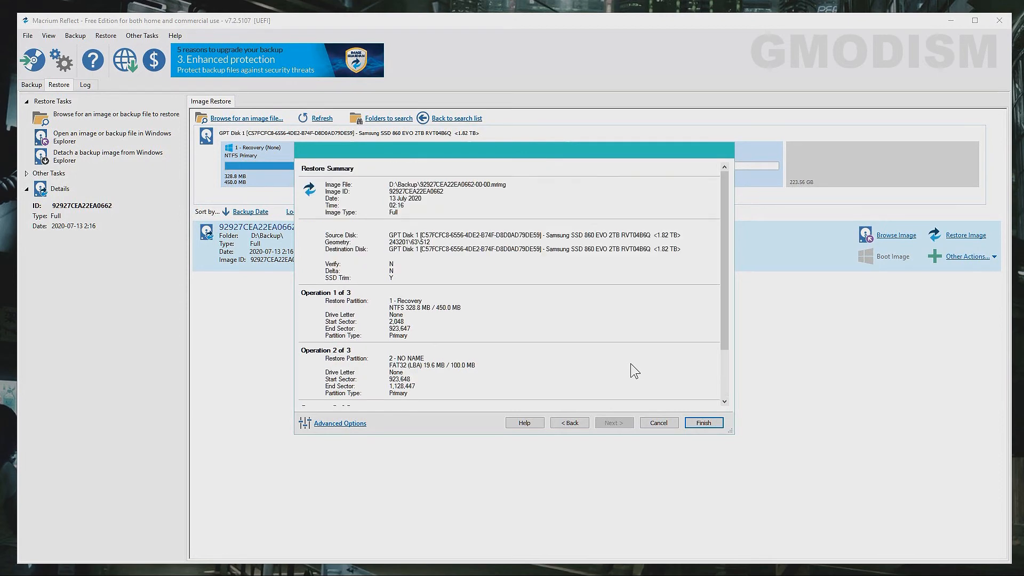
left_click(569, 423)
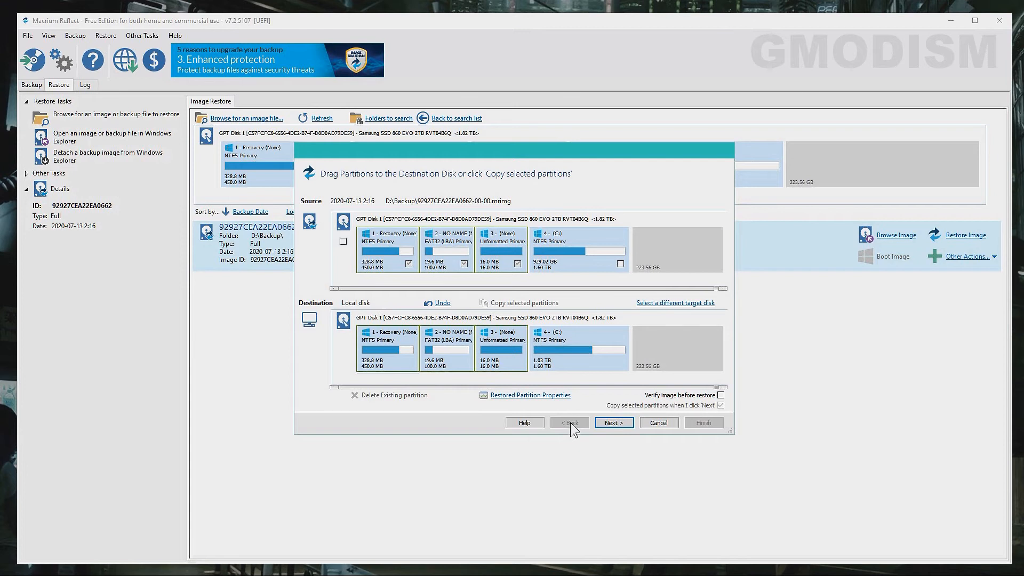
left_click(659, 423)
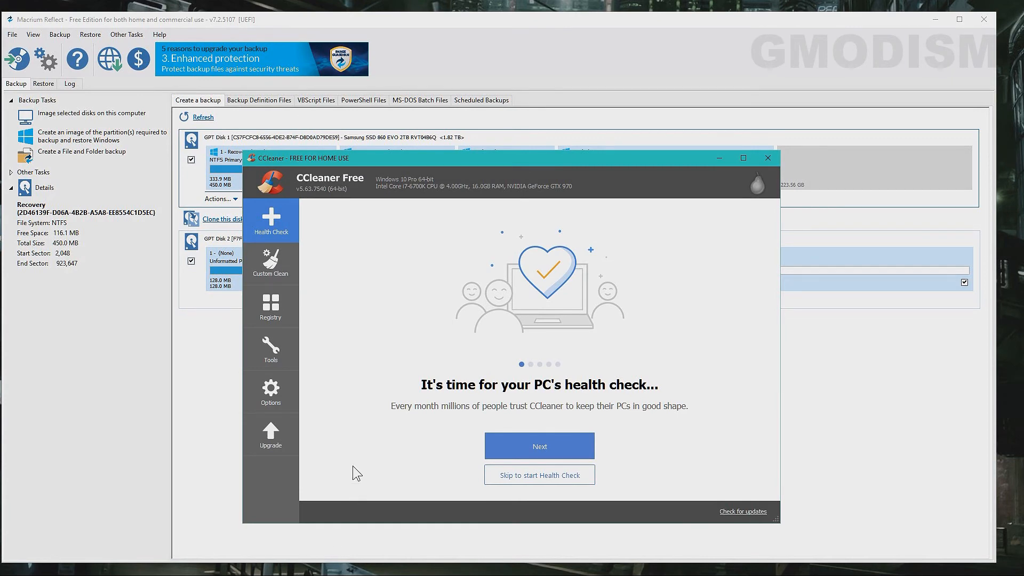
- In CCleaner's Startup list, enable then disable Reflect UI, and close CCleaner
left_click(274, 349)
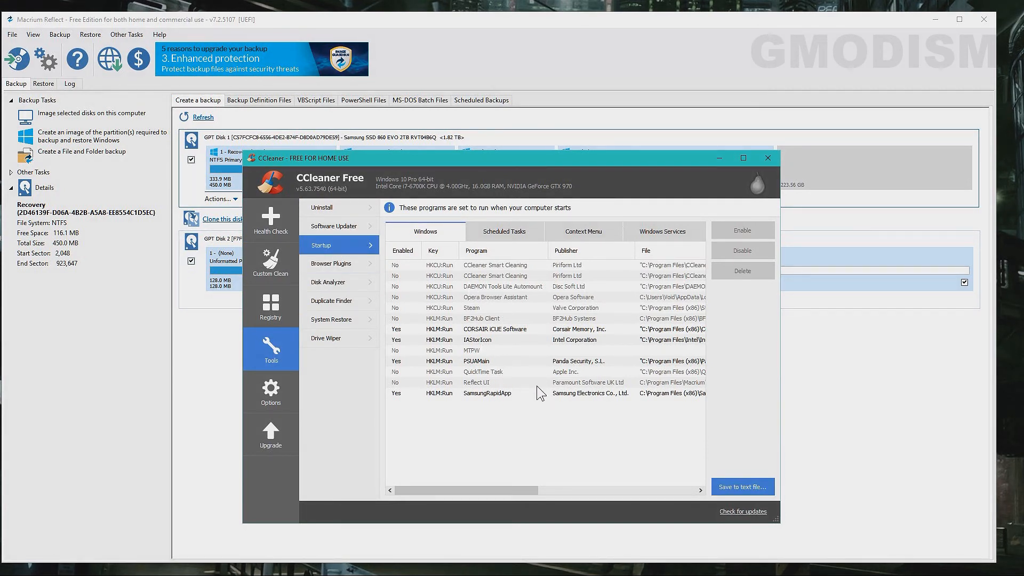
left_click(572, 384)
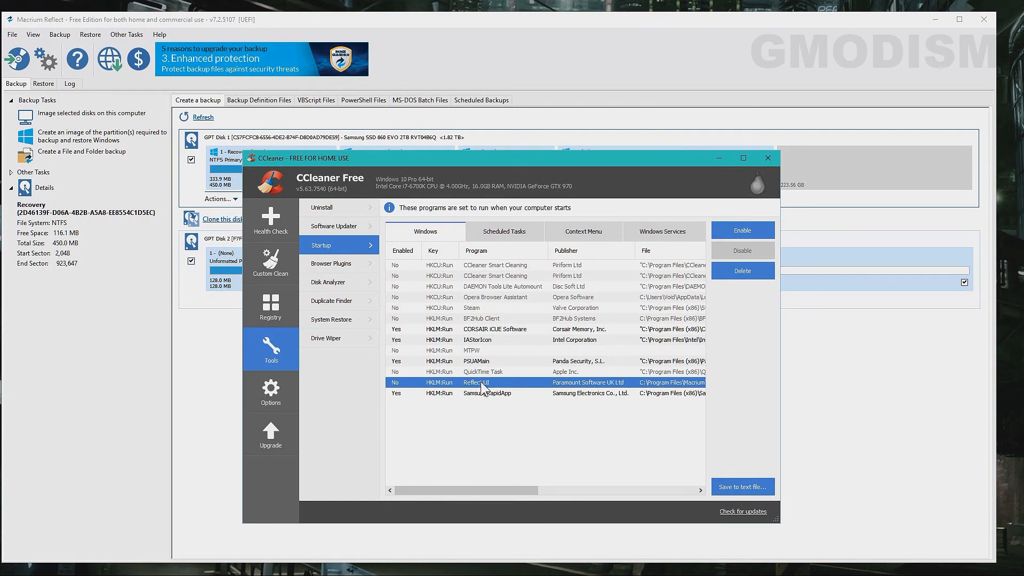
double_click(410, 382)
double_click(409, 382)
left_click(768, 158)
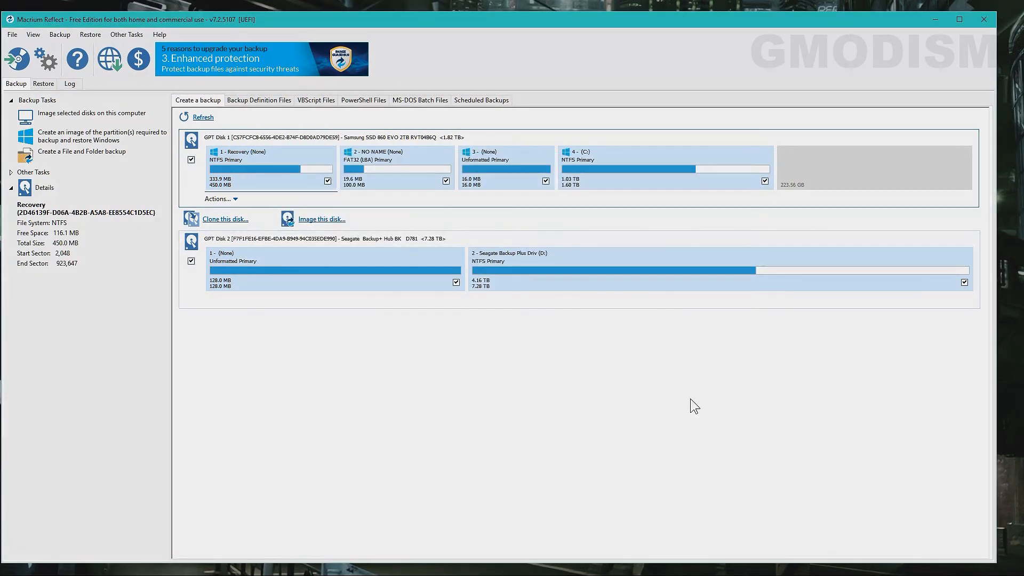